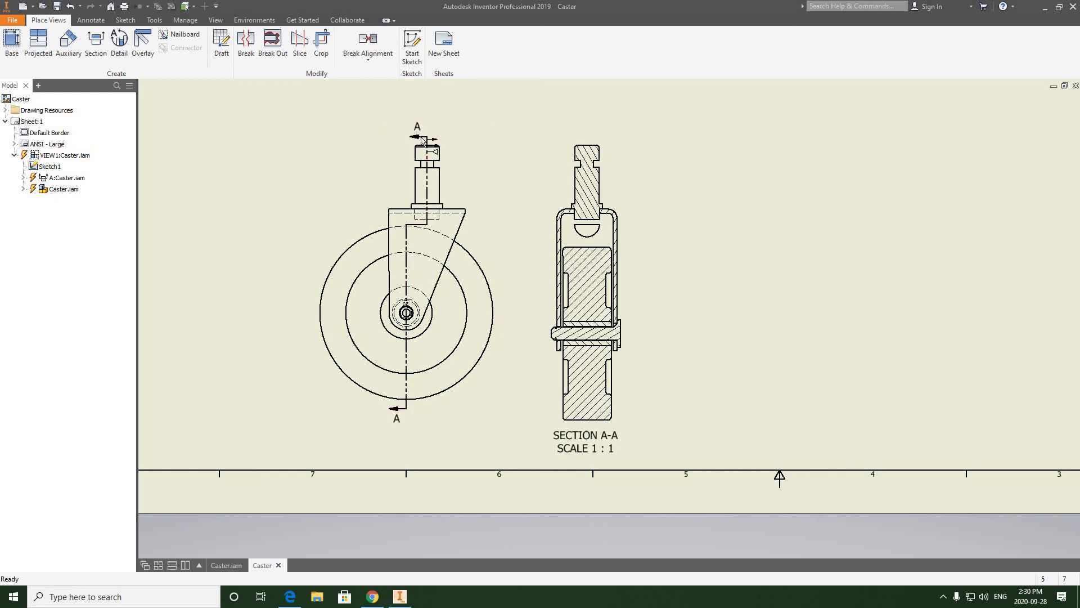
- Adjust the A-A section line and recentre both views on the sheet
left_click_drag(406, 224, 406, 225)
scroll(599, 234, "up", 3)
scroll(599, 235, "down", 2)
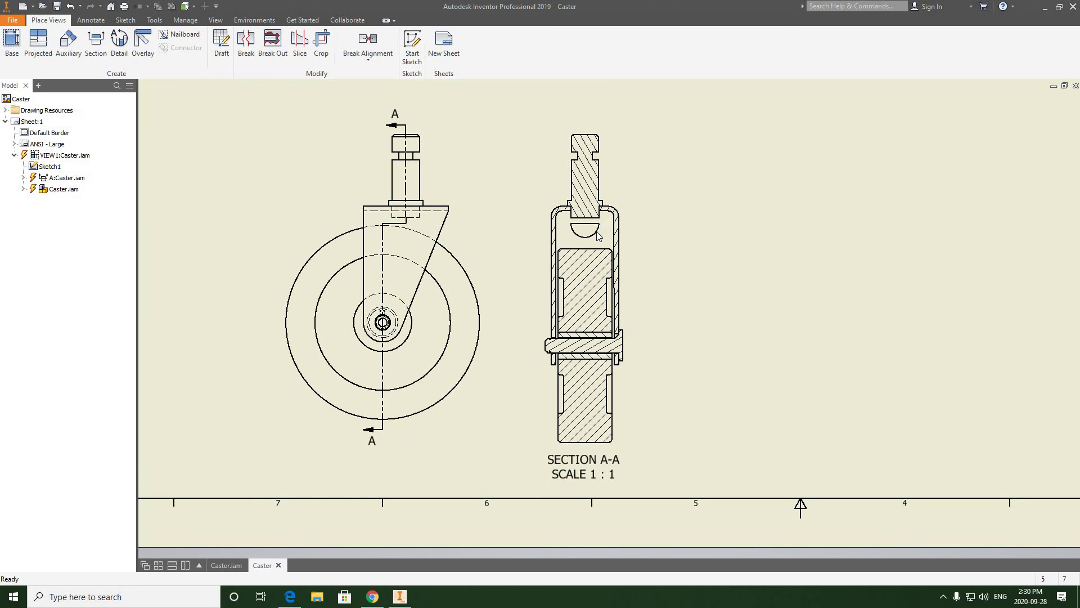
middle_click_drag(586, 222, 557, 226)
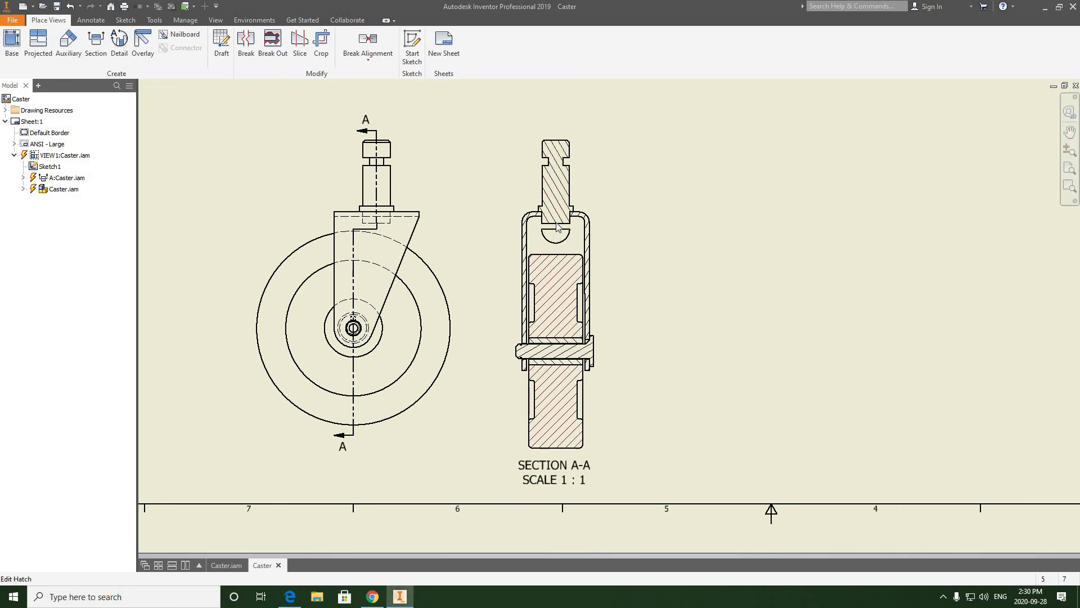
scroll(557, 227, "up", 4)
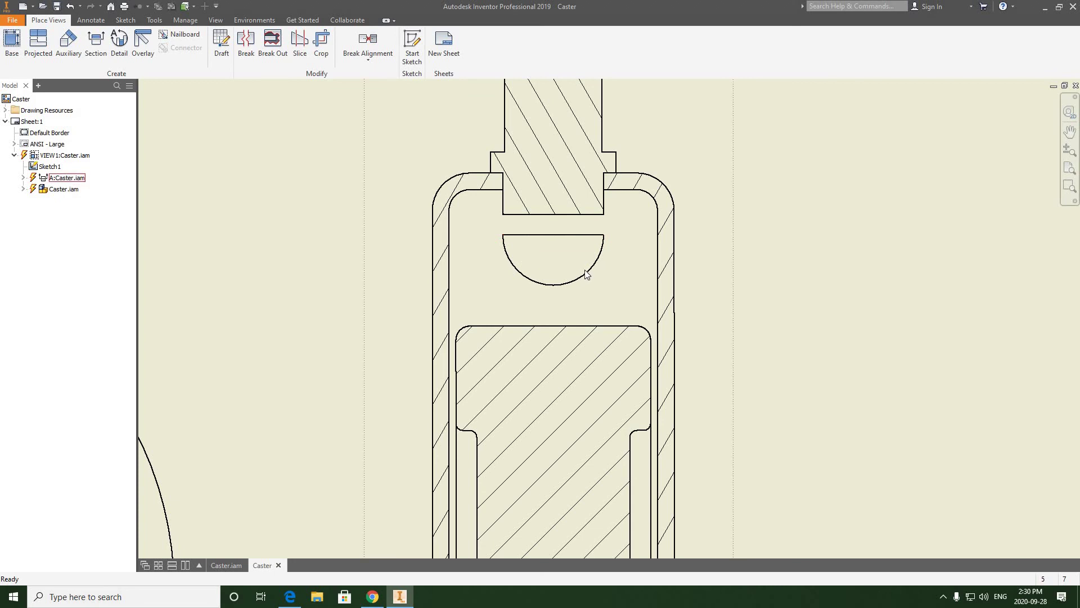
scroll(559, 240, "down", 2)
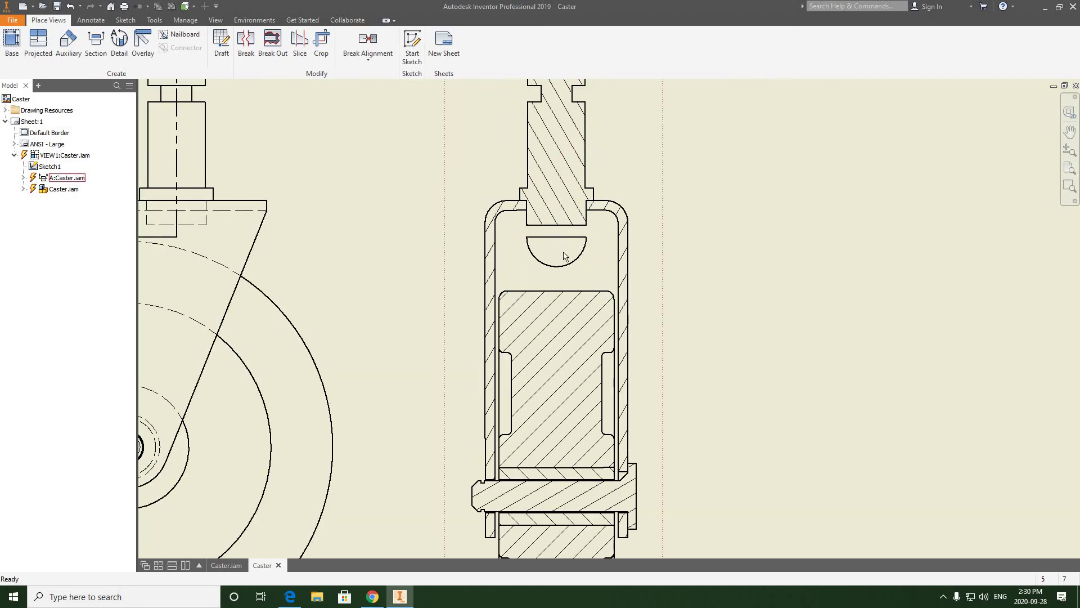
scroll(564, 248, "up", 2)
scroll(564, 241, "down", 4)
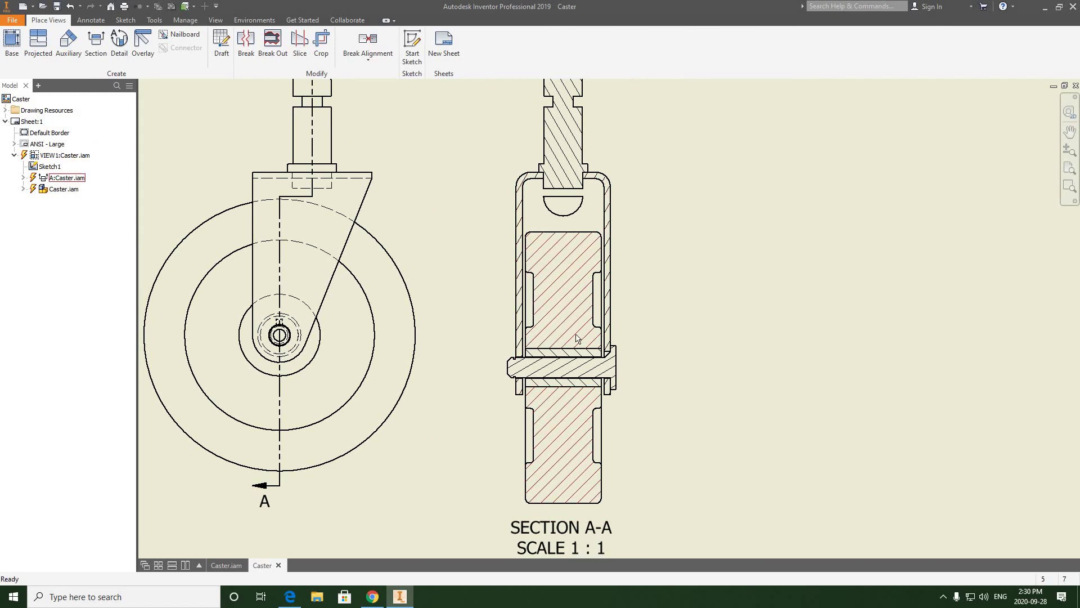
scroll(576, 338, "down", 4)
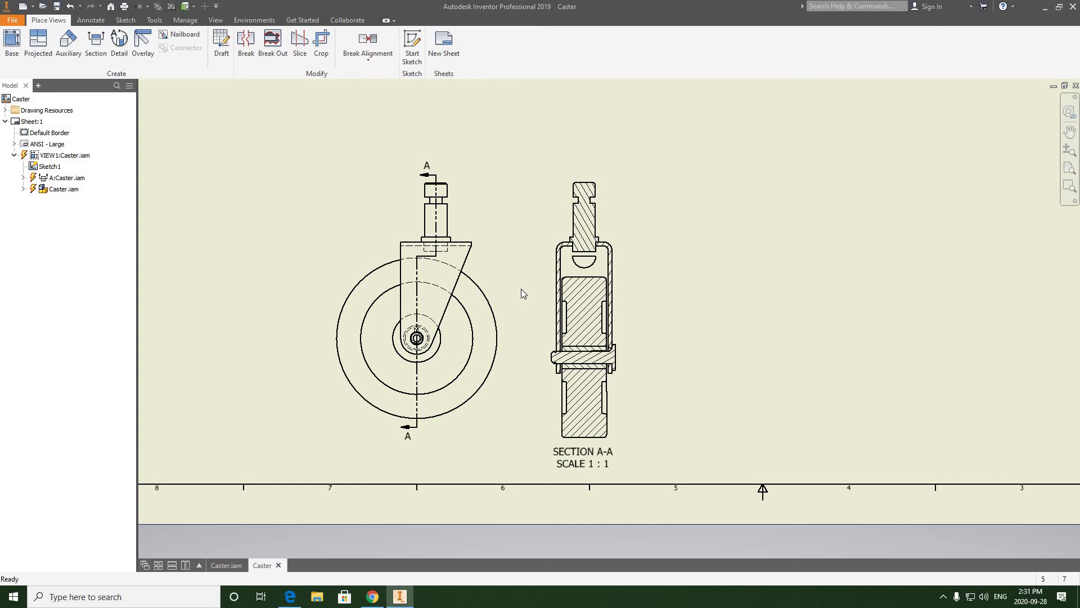
middle_click_drag(519, 288, 519, 274)
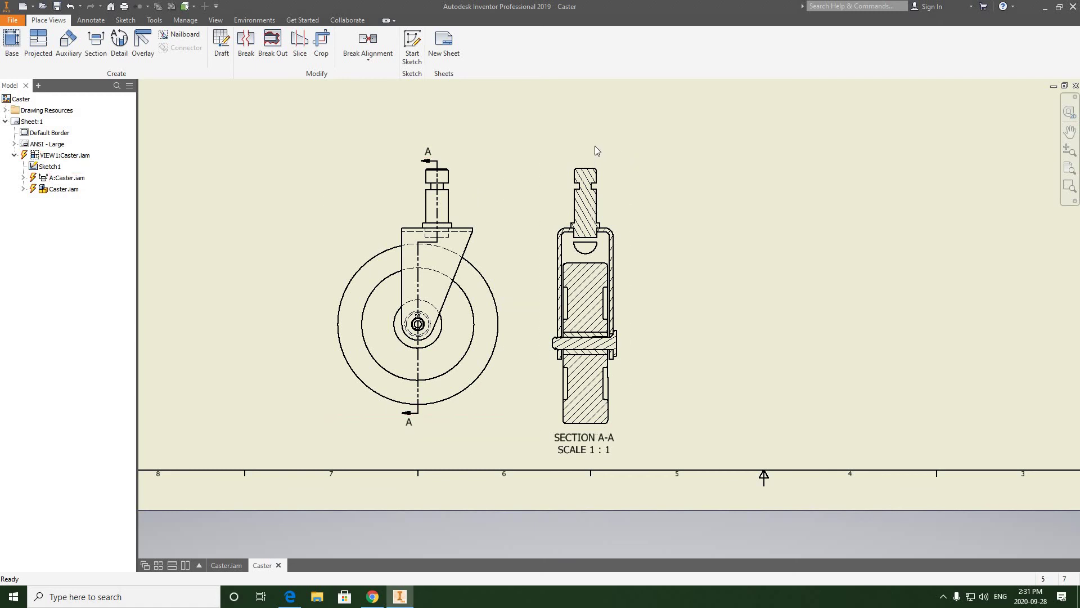
- Delete section view A-A and then the front view VIEW1, confirming each deletion
left_click(565, 164)
key("Delete")
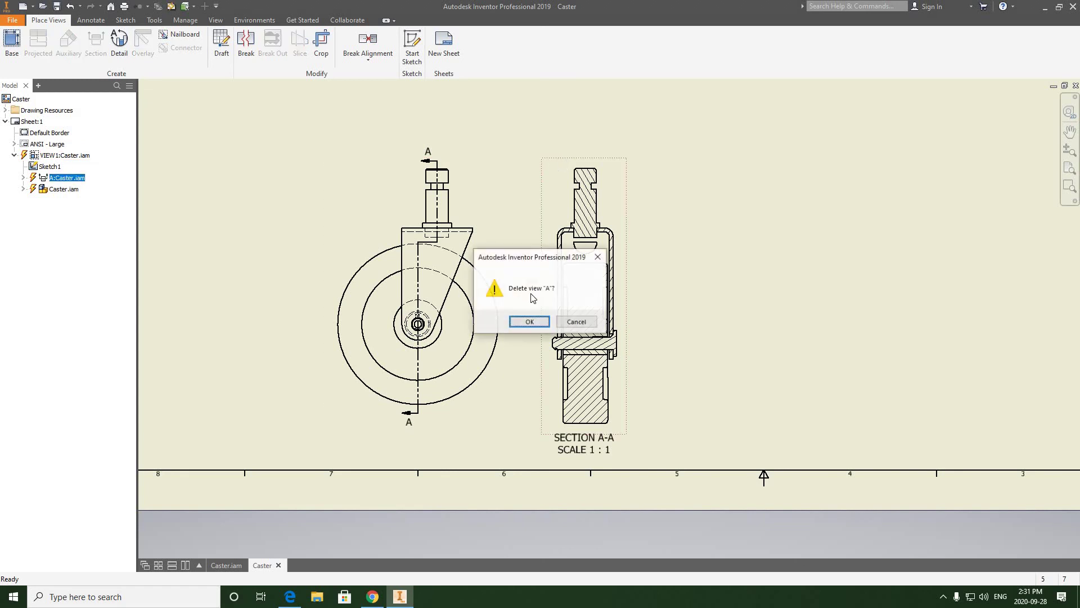
left_click(530, 321)
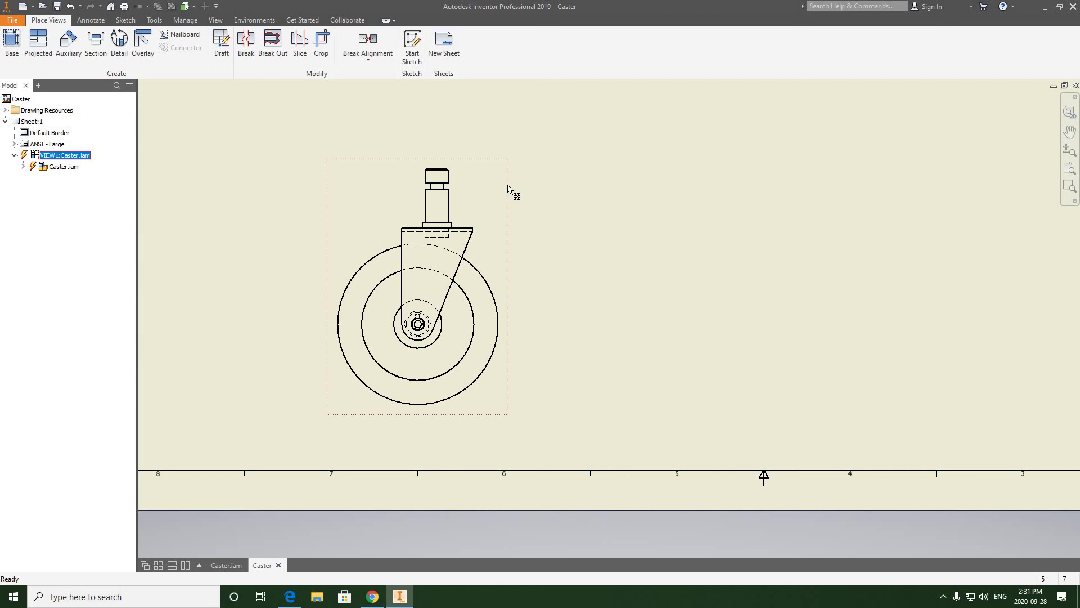
key("Delete")
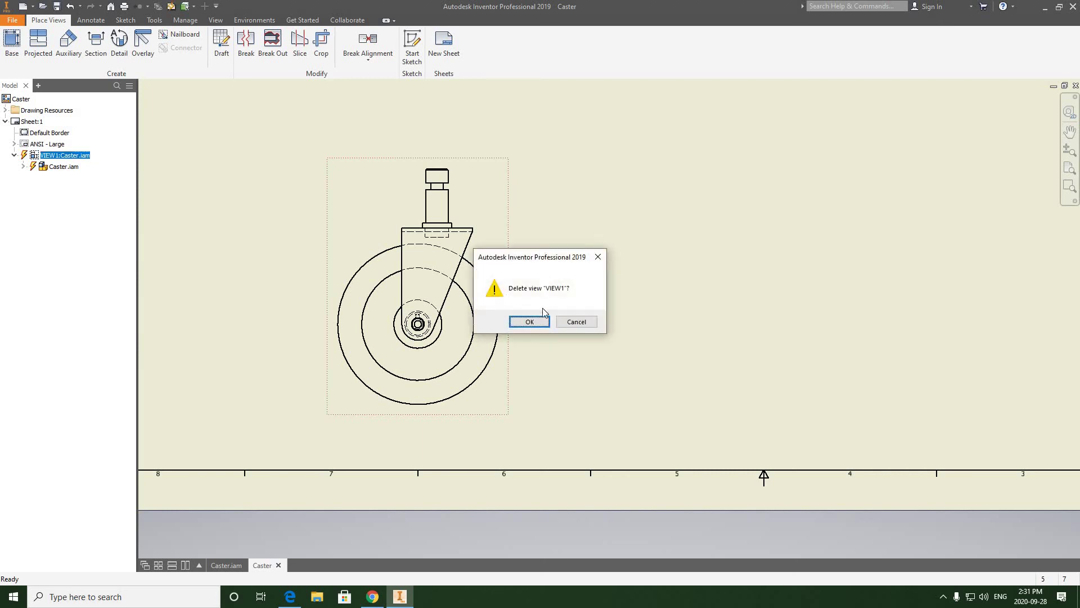
left_click(529, 322)
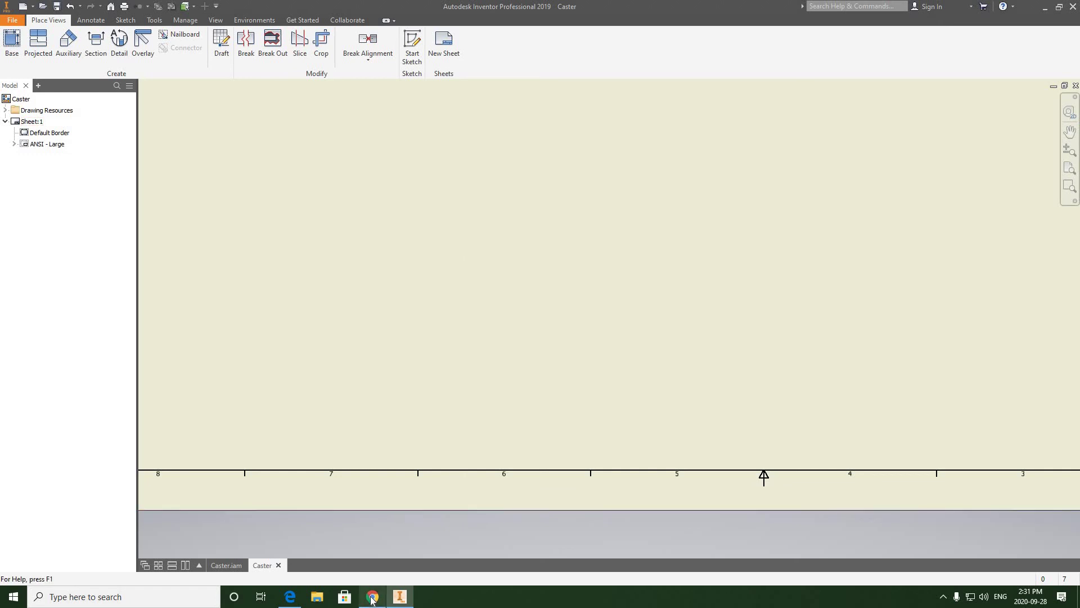
- Open Caster.iam from the Caster 3D Models folder on the desktop
left_click(400, 597)
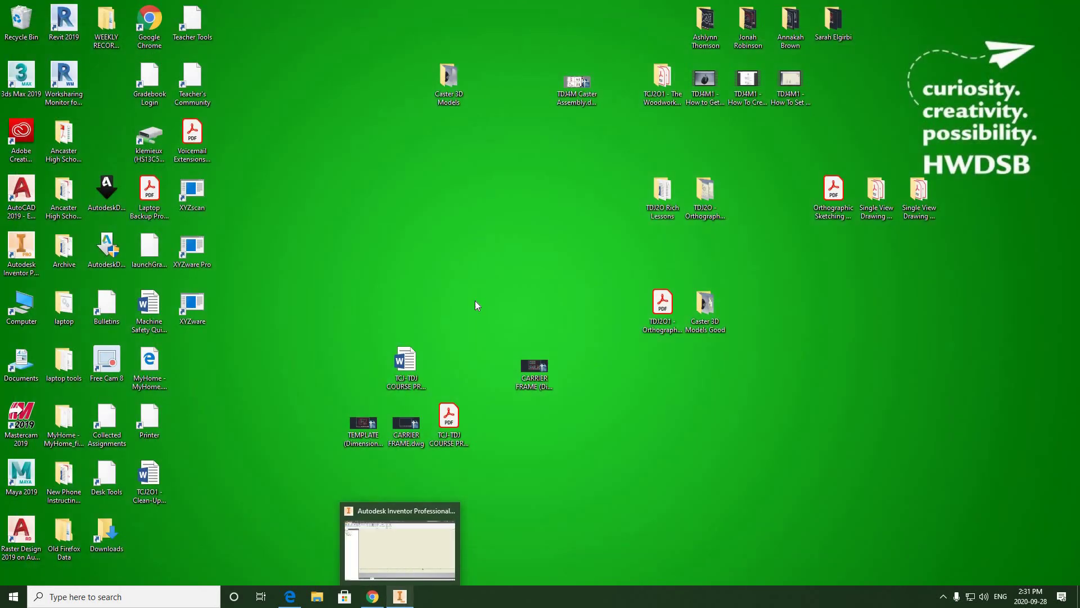
double_click(449, 83)
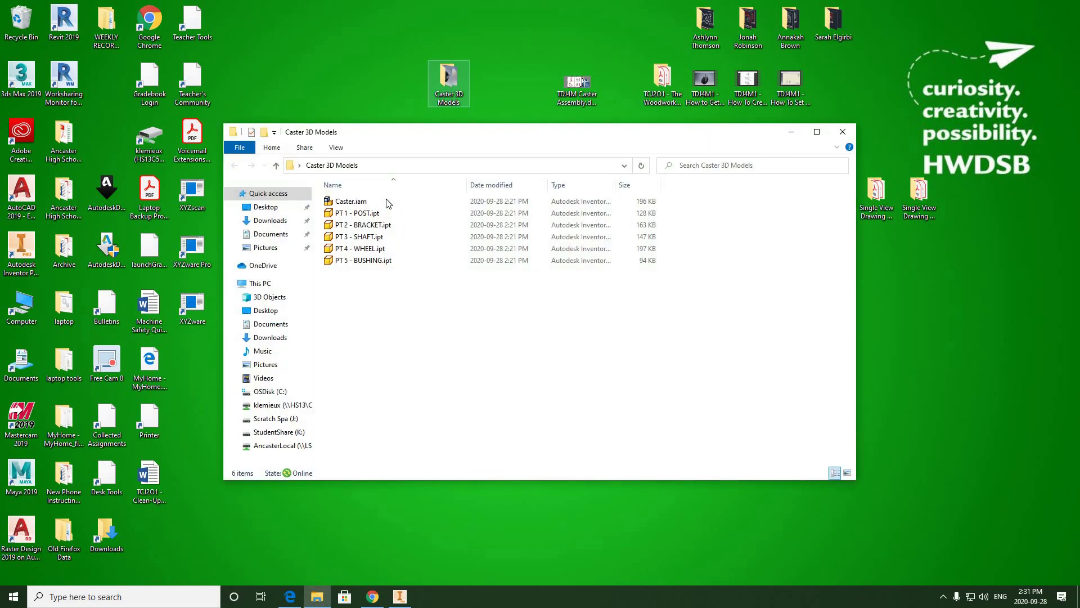
double_click(347, 202)
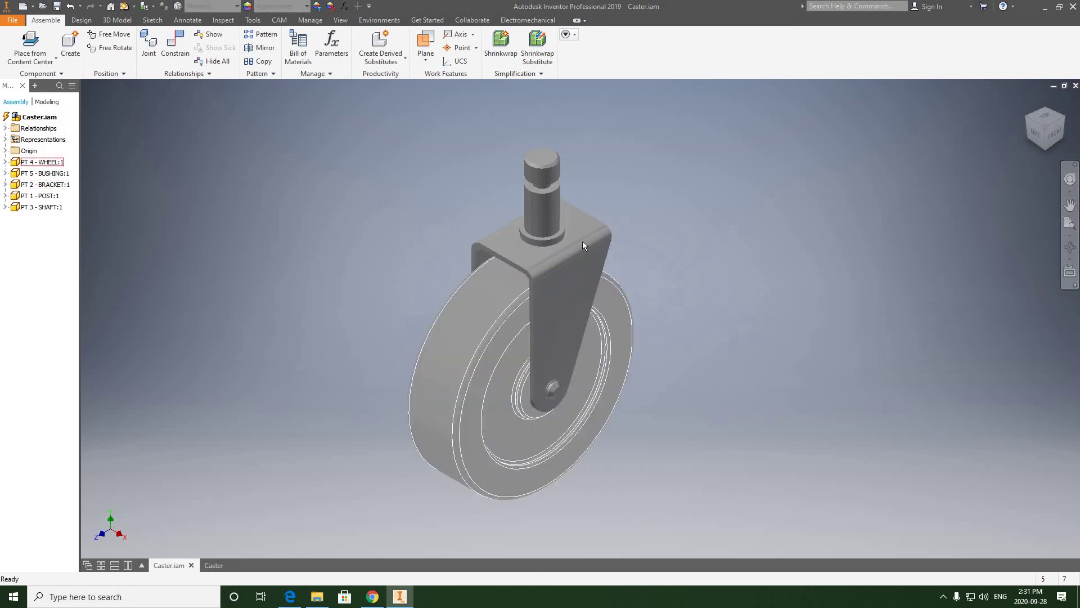
- Look squarely at the bracket face and set that orientation as the Front view
left_click(1069, 273)
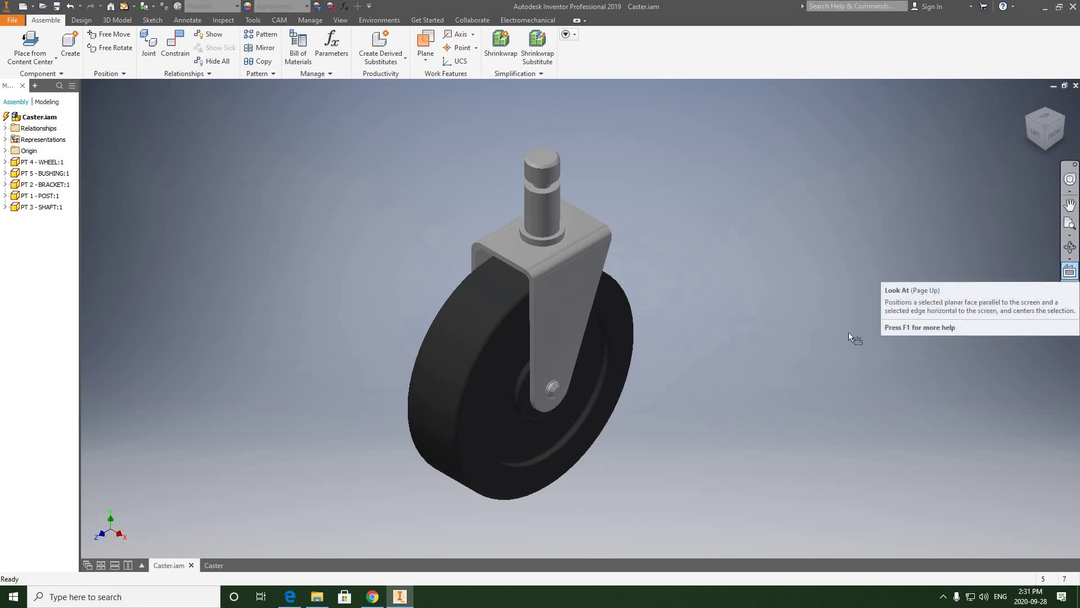
left_click(570, 301)
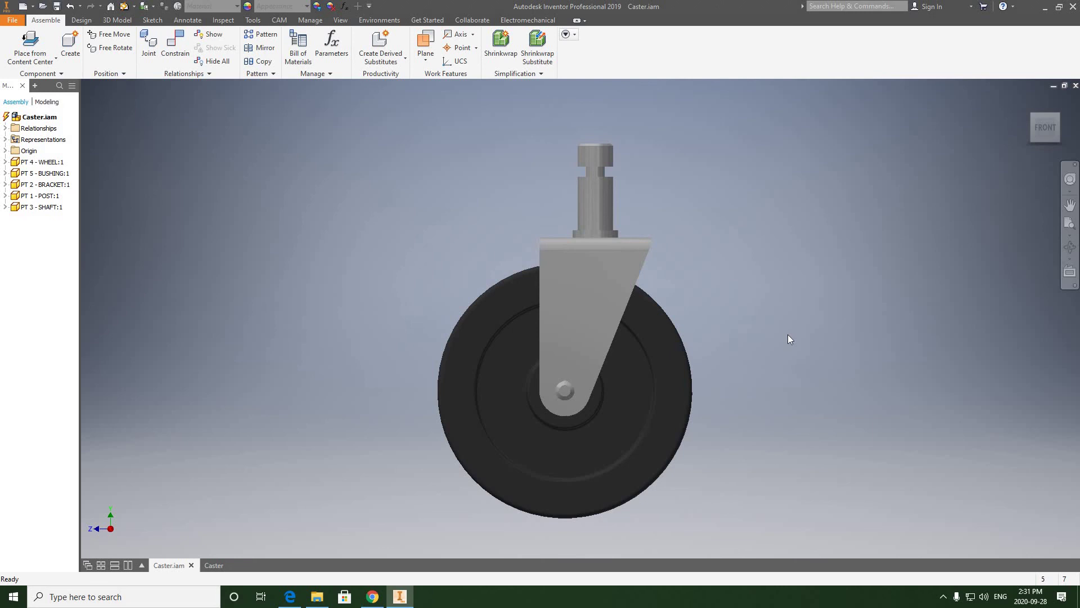
mouse_move(1072, 148)
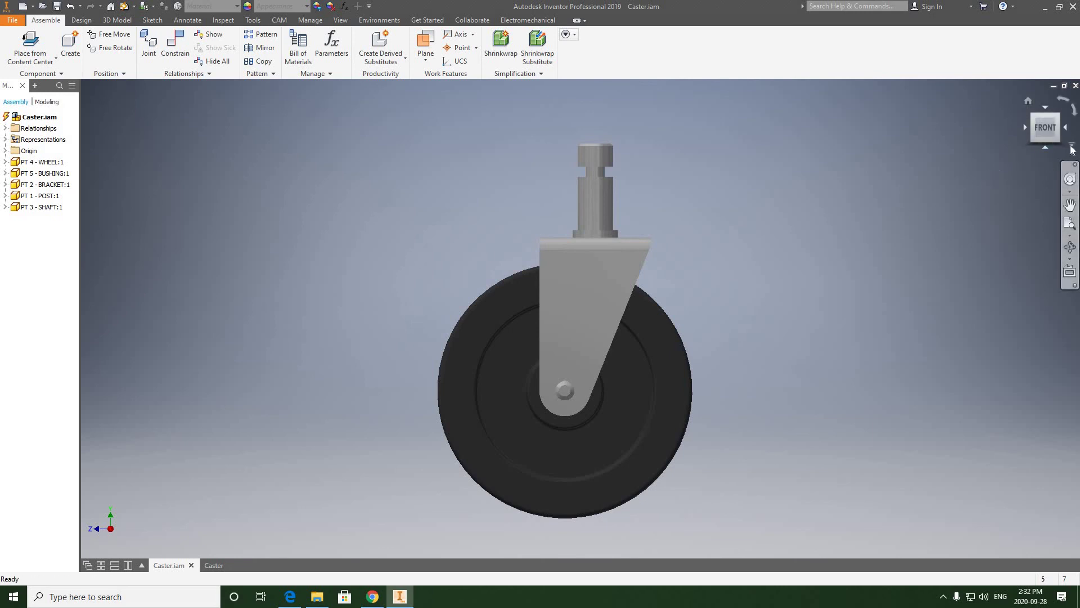
left_click(1073, 147)
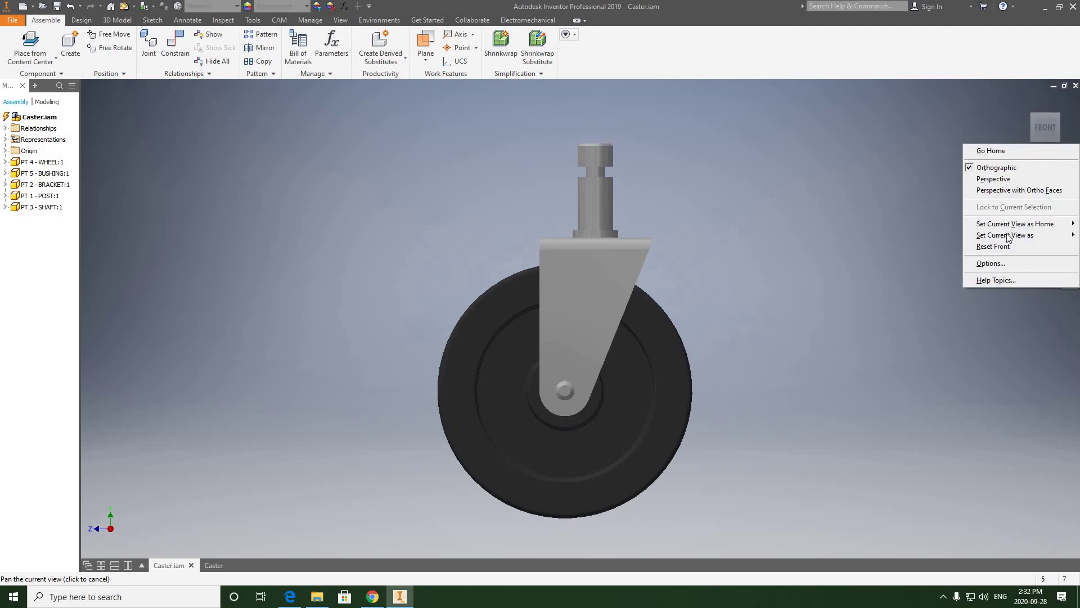
mouse_move(1008, 238)
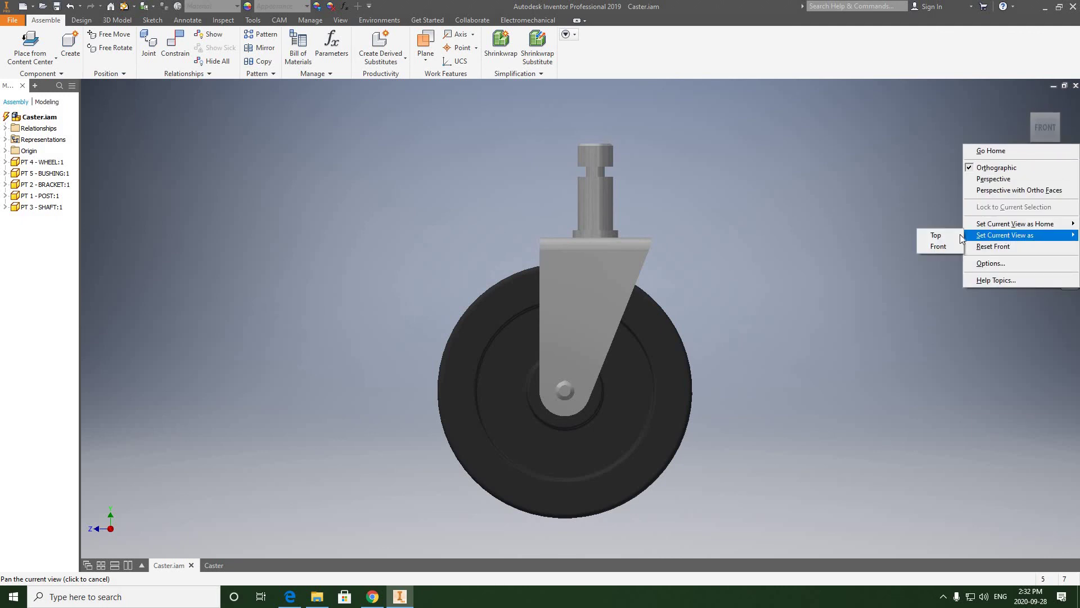
left_click(934, 246)
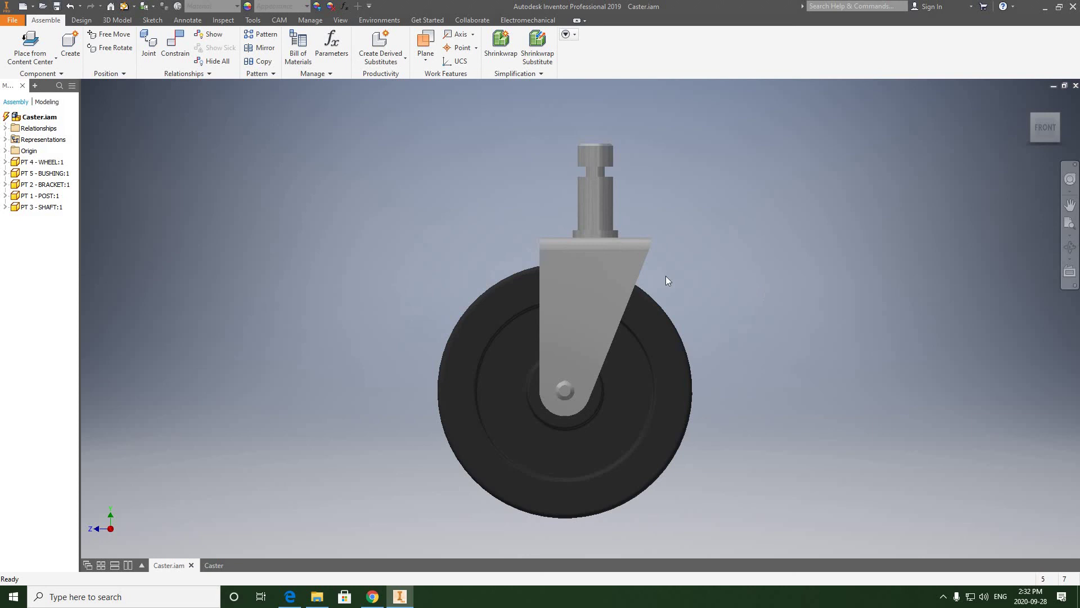
- Start a new file from a template, then cancel it
left_click(396, 600)
left_click(396, 600)
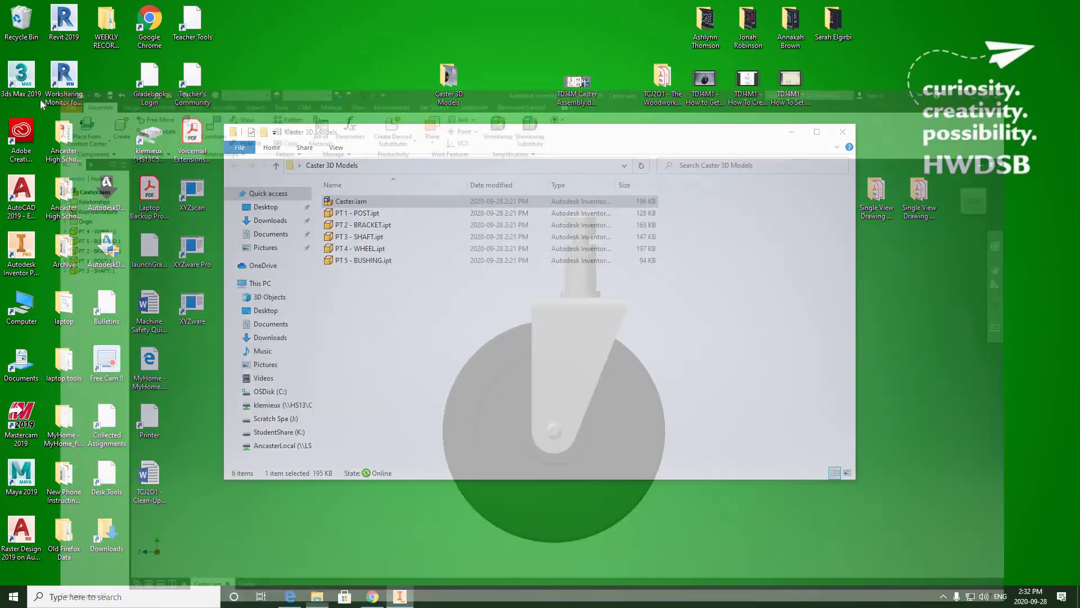
left_click(12, 20)
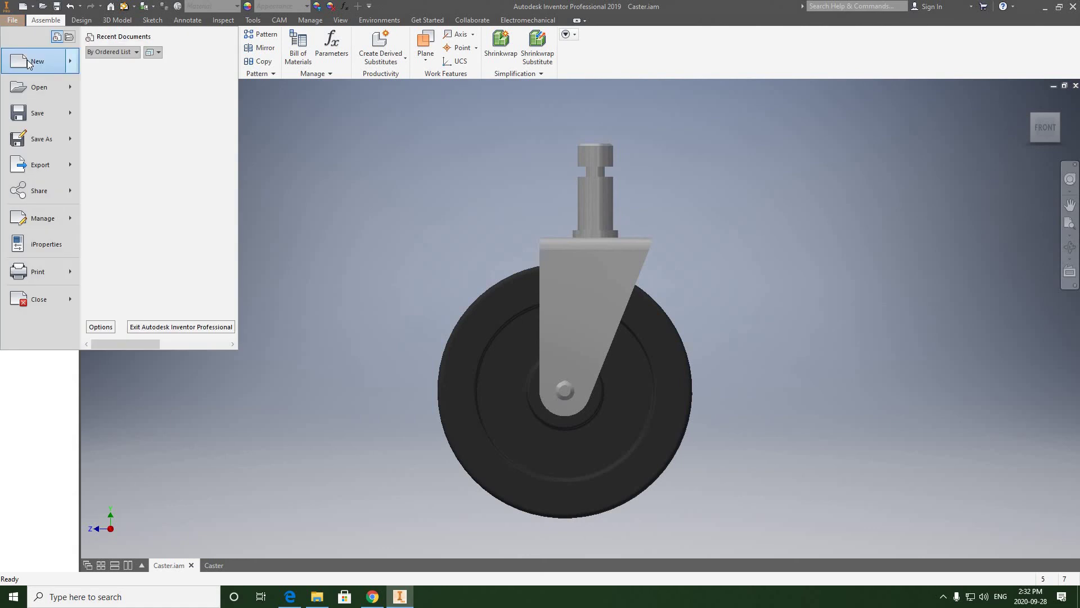
left_click(466, 193)
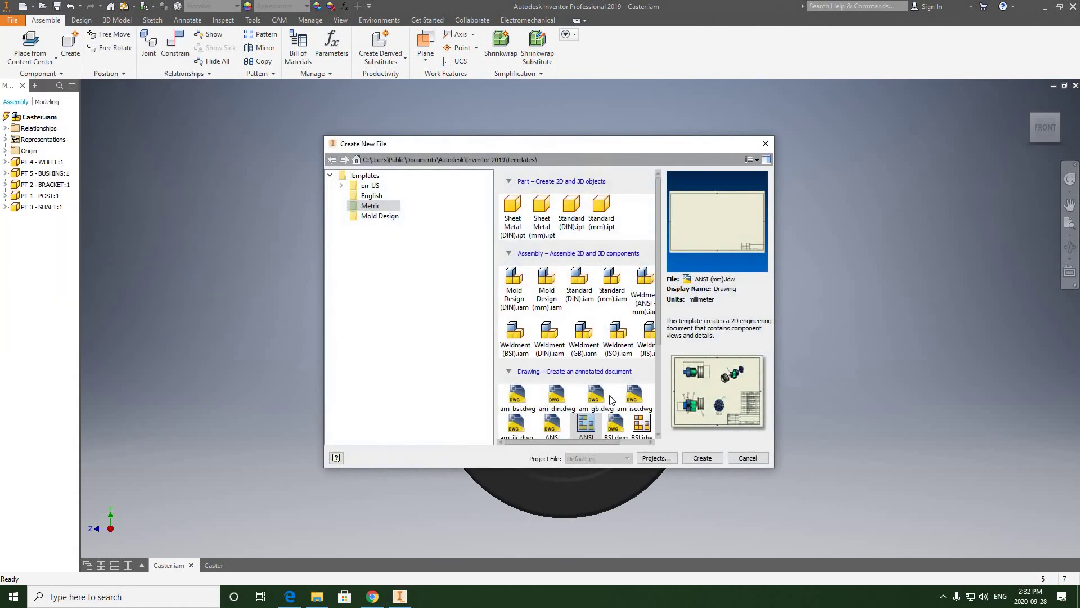
scroll(608, 390, "down", 2)
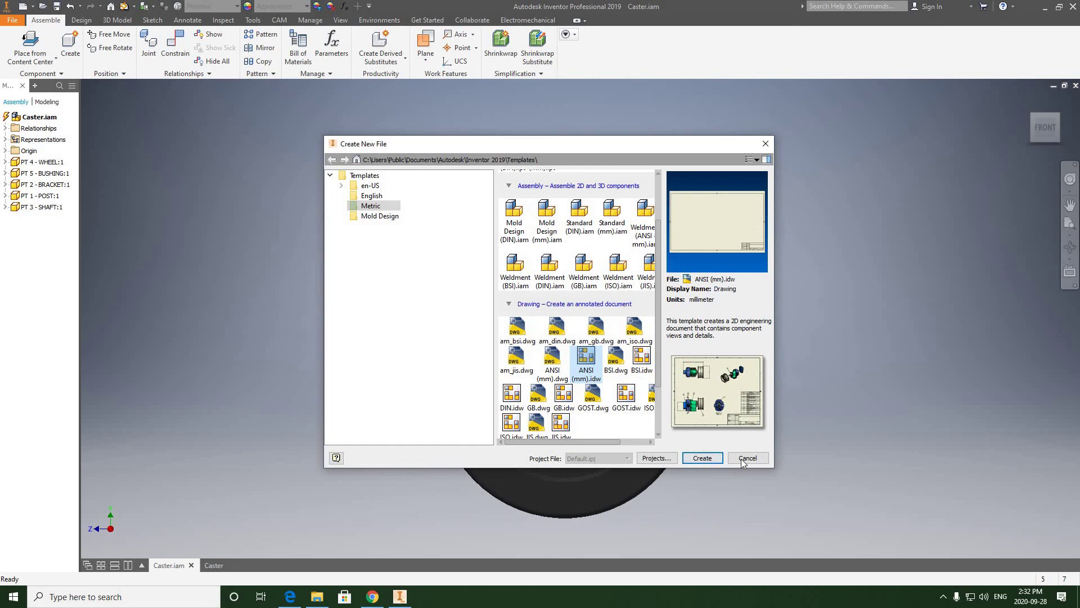
left_click(744, 458)
- Place a base front view of the caster on the Caster drawing sheet
left_click(213, 565)
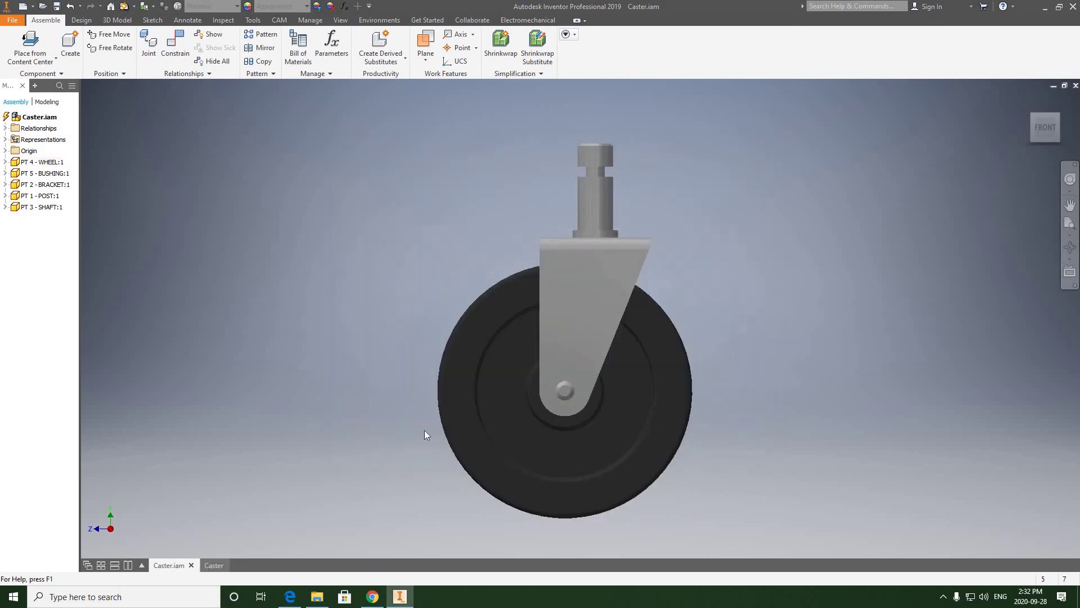
scroll(445, 281, "down", 3)
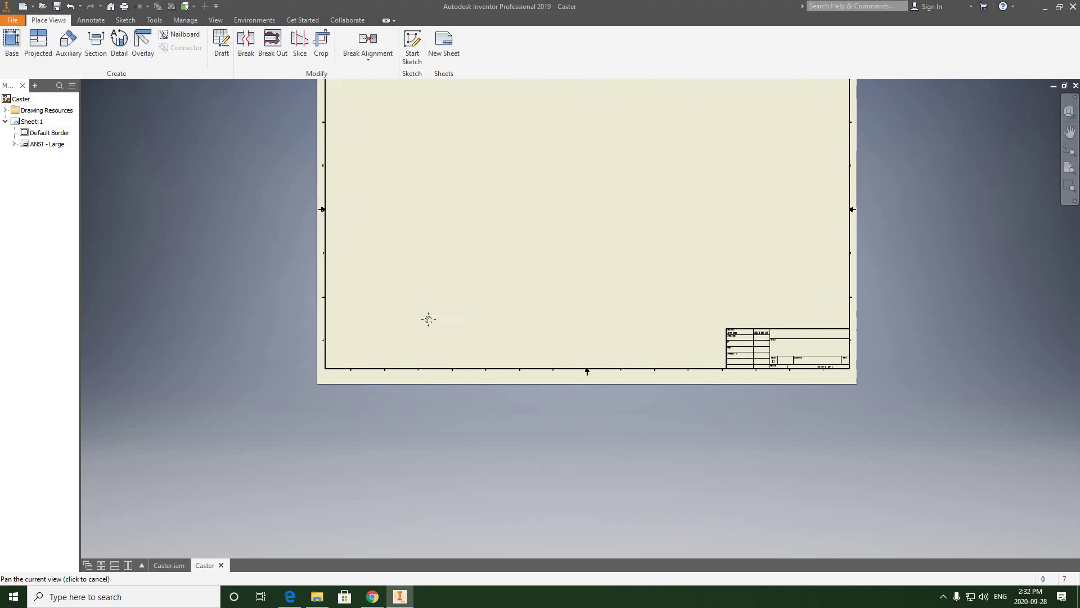
scroll(441, 321, "up", 5)
scroll(444, 325, "down", 5)
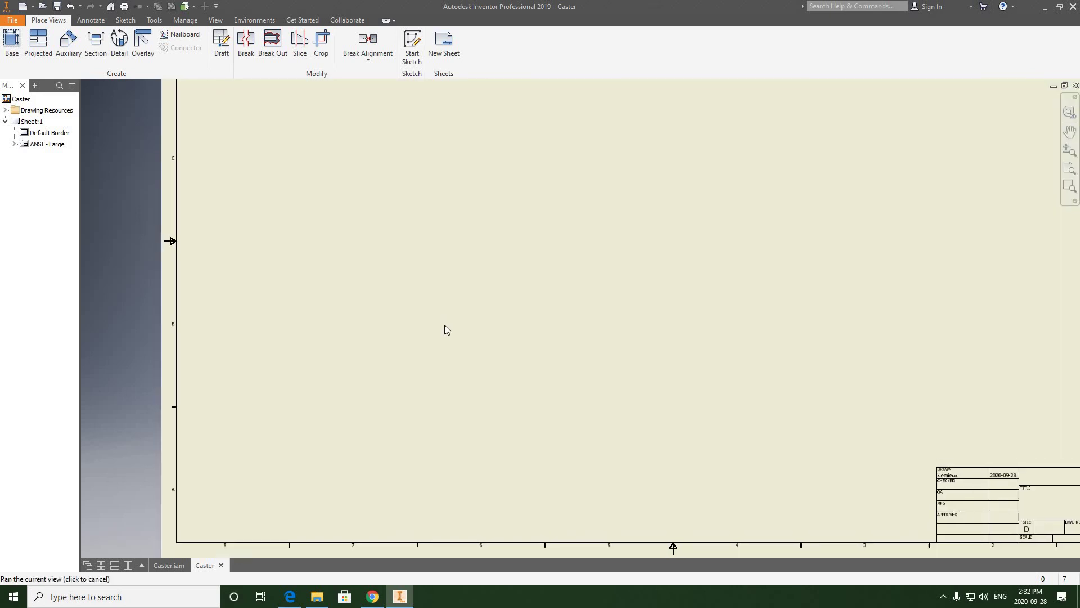
left_click(11, 42)
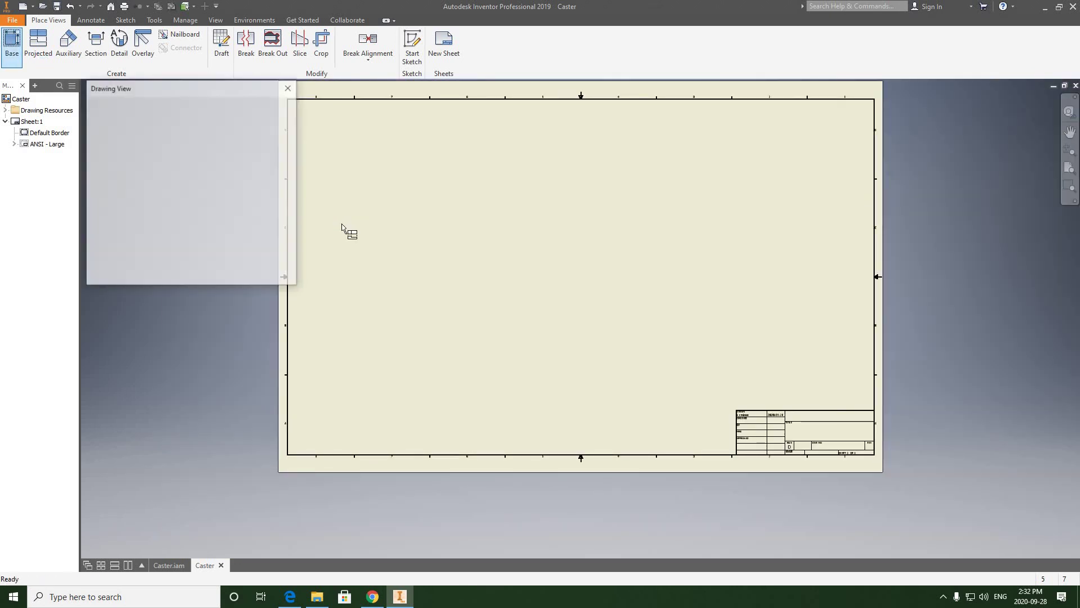
left_click(228, 276)
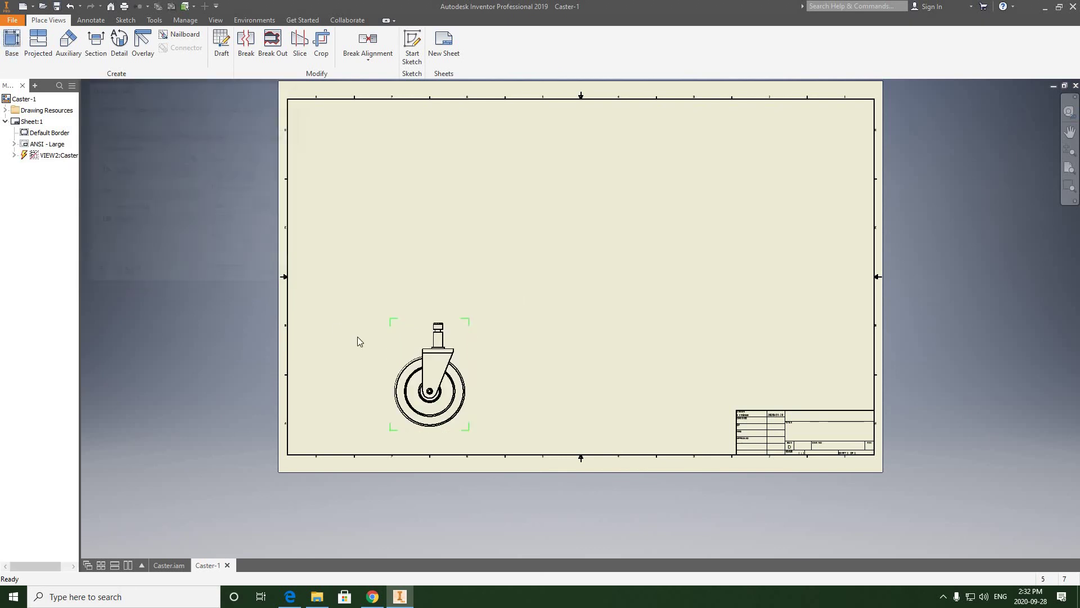
- Change the front view's style to Hidden Line
scroll(487, 306, "up", 5)
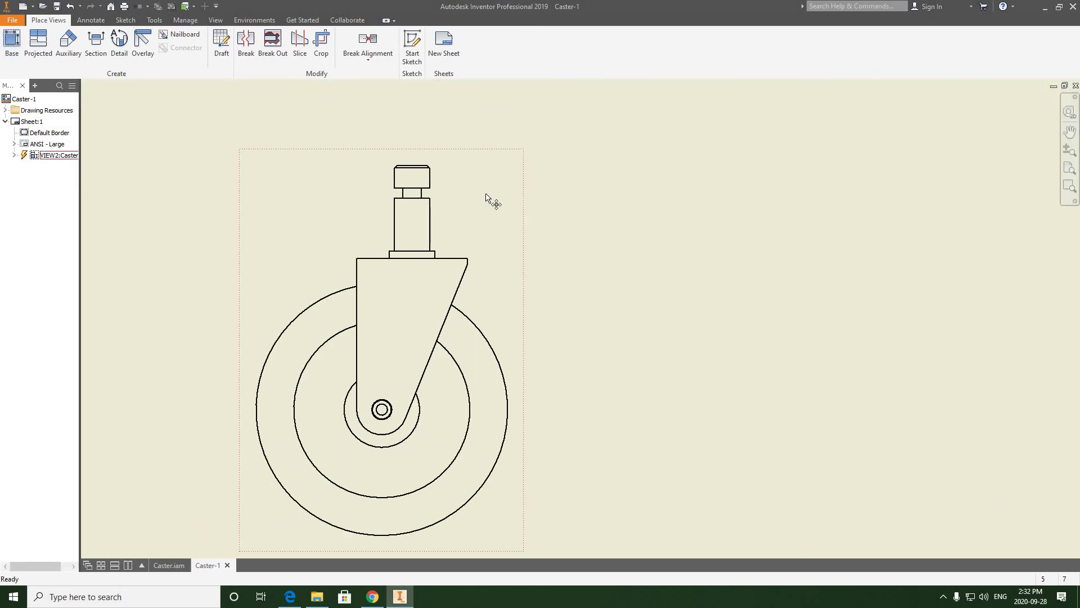
double_click(492, 200)
left_click(220, 175)
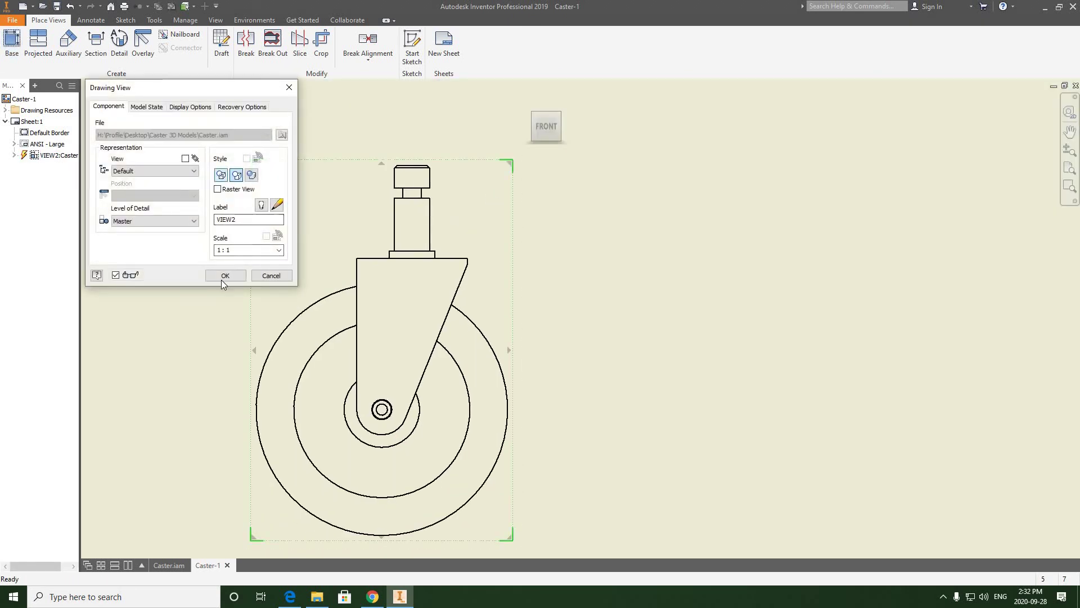
left_click(222, 275)
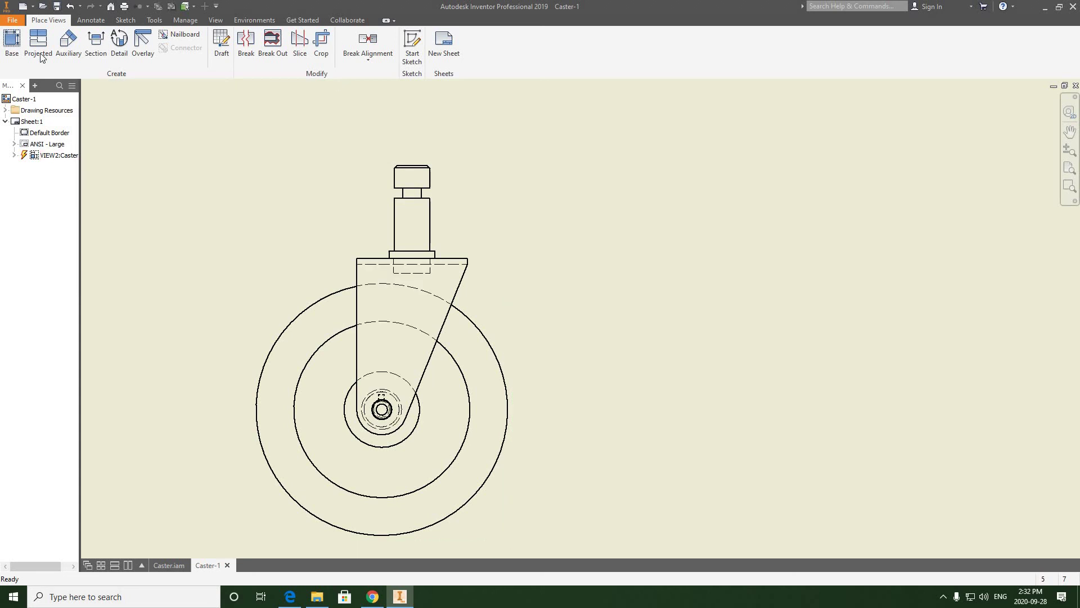
- Draw a vertical section line through the caster's centre on the front view and finish it
left_click(95, 45)
scroll(413, 162, "up", 3)
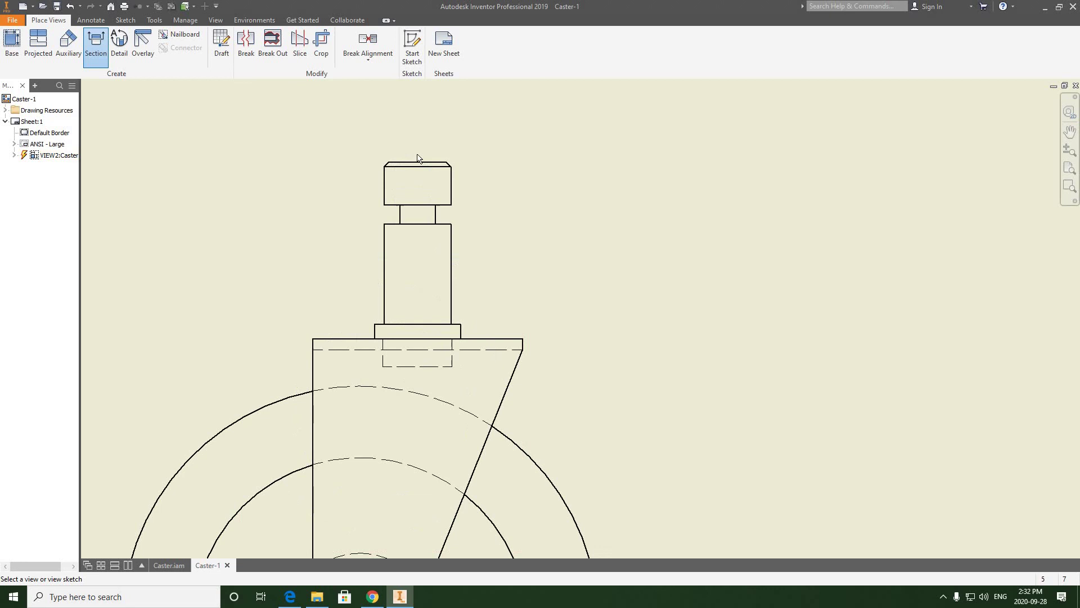
left_click(418, 157)
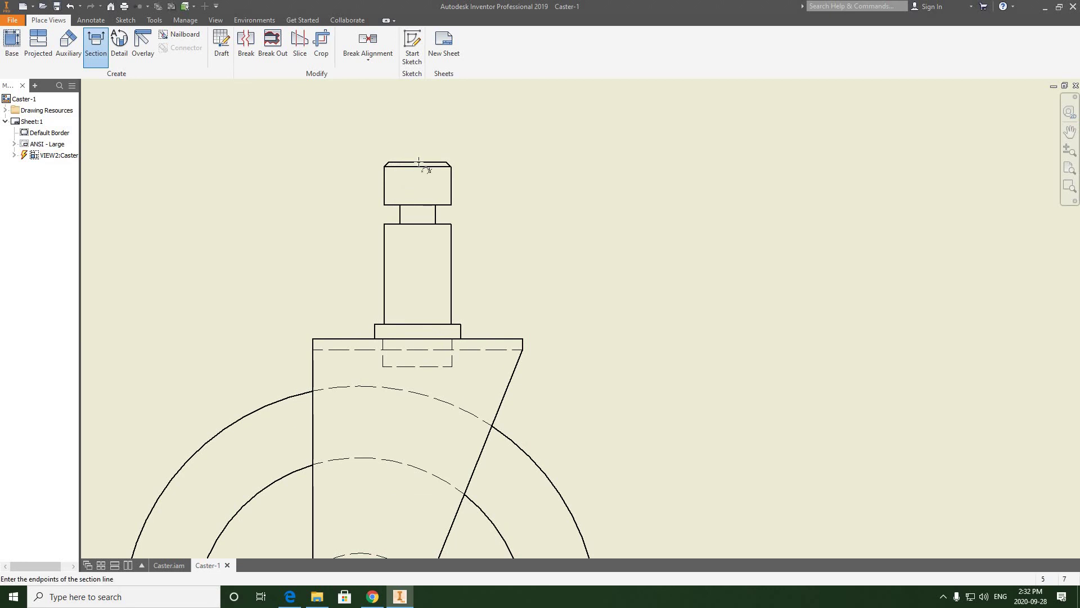
left_click(417, 109)
left_click(418, 376)
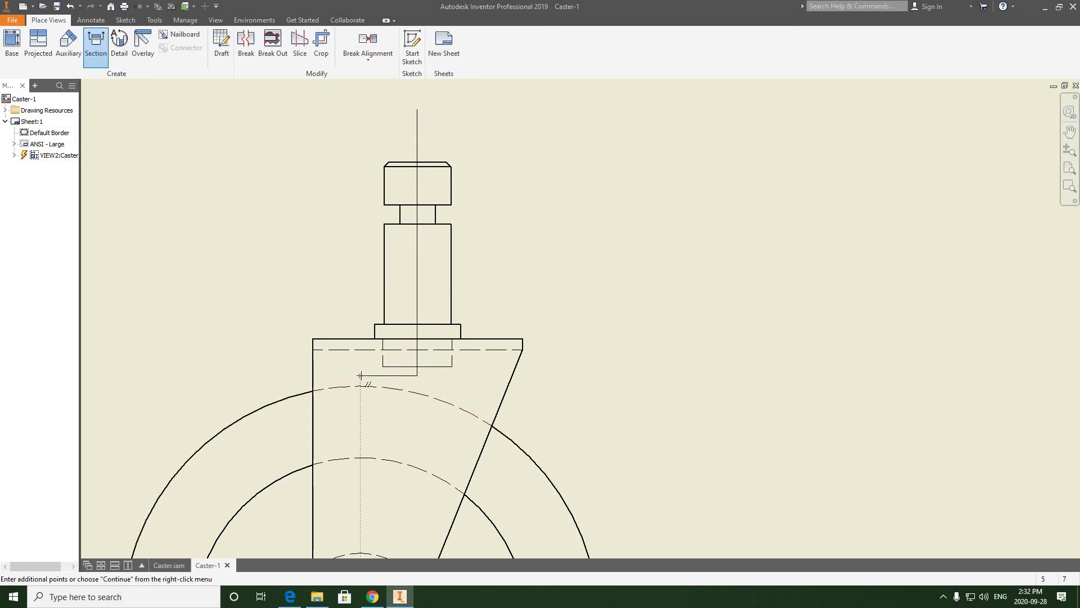
left_click(362, 396)
middle_click_drag(362, 396, 381, 135)
middle_click_drag(353, 401, 382, 157)
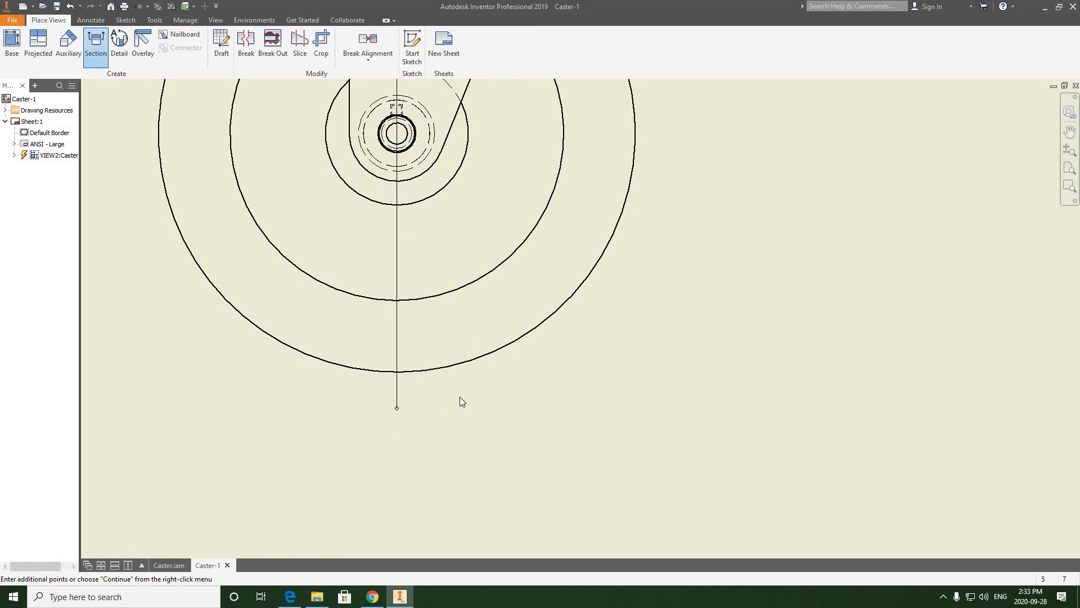
right_click(497, 401)
left_click(501, 394)
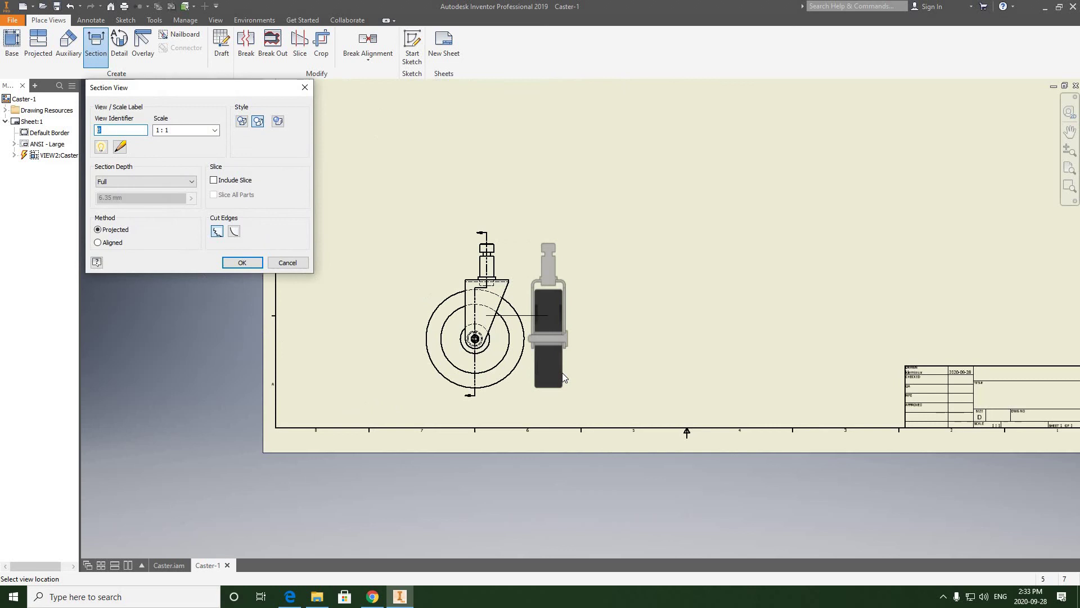
left_click(572, 370)
scroll(553, 302, "up", 5)
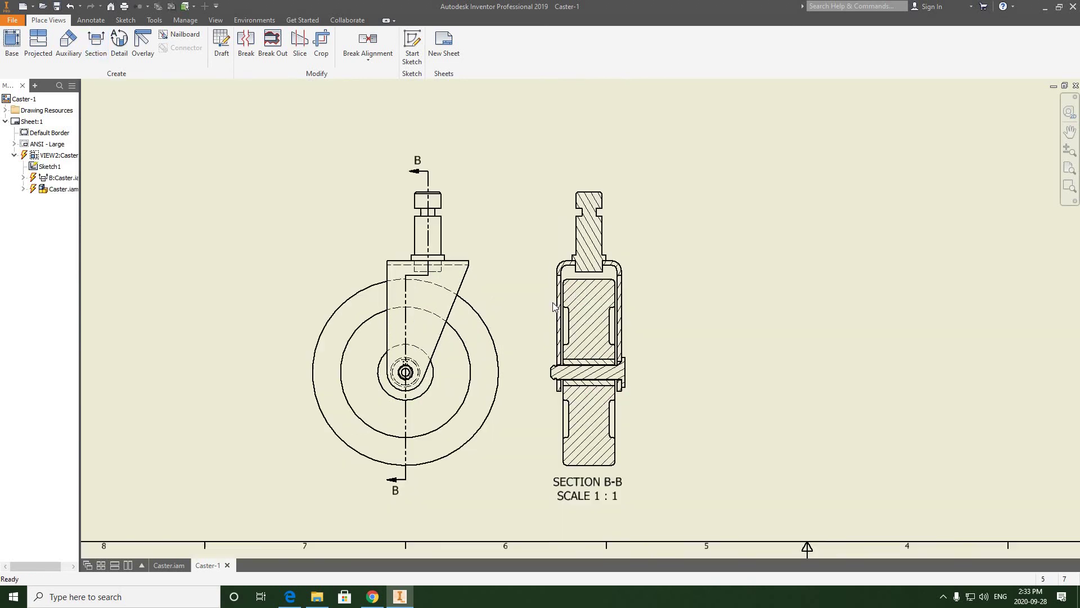
mouse_move(509, 242)
middle_mouse_down()
mouse_move(490, 381)
mouse_move(440, 431)
middle_mouse_up()
scroll(488, 390, "down", 3)
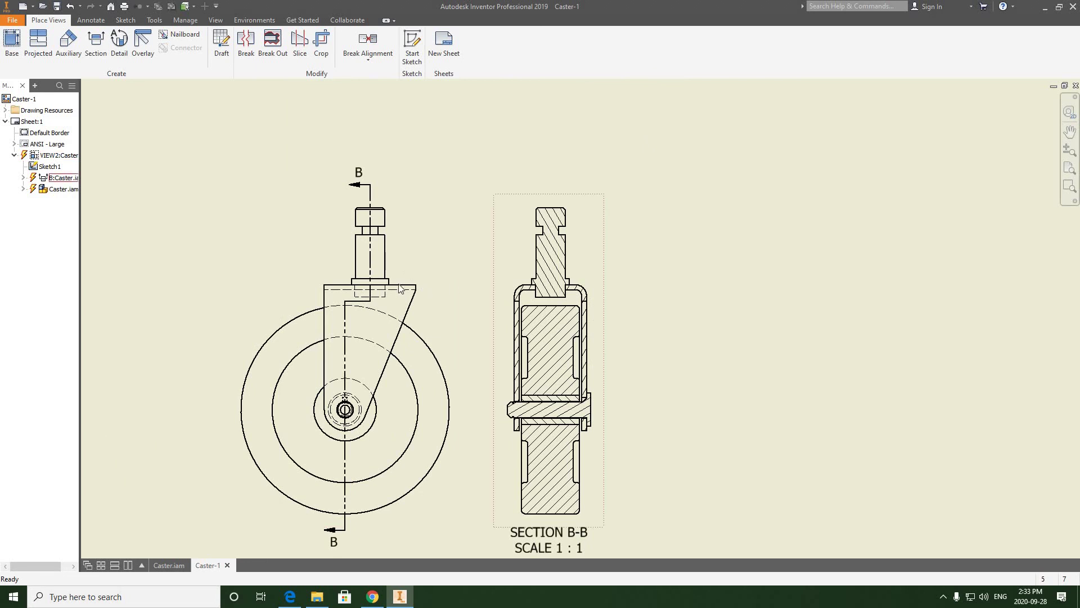
middle_click_drag(535, 227, 555, 189)
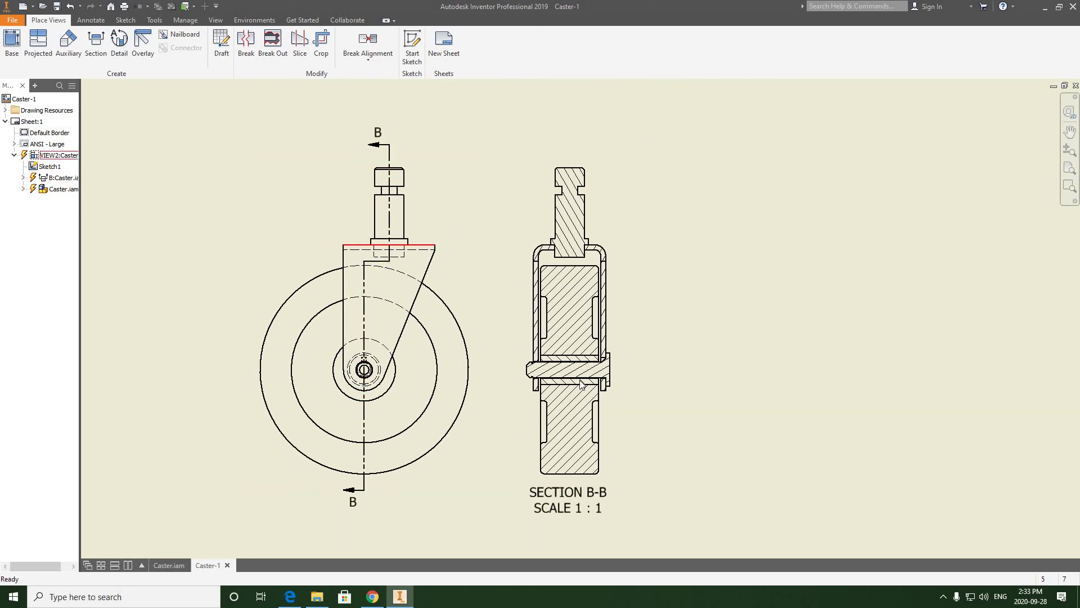
middle_click_drag(538, 404, 542, 369)
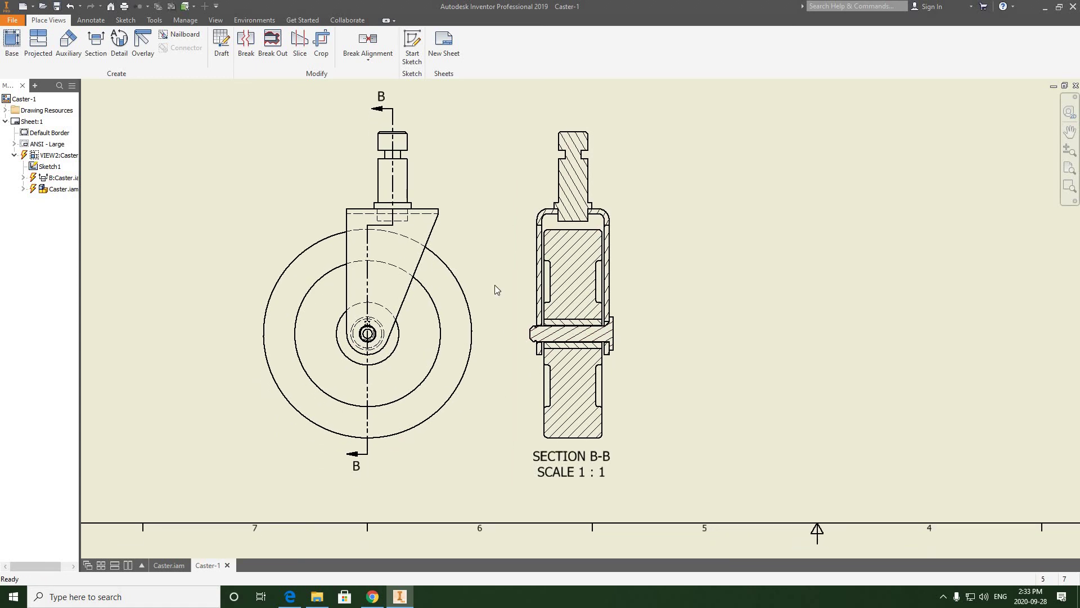
middle_click_drag(494, 259, 508, 273)
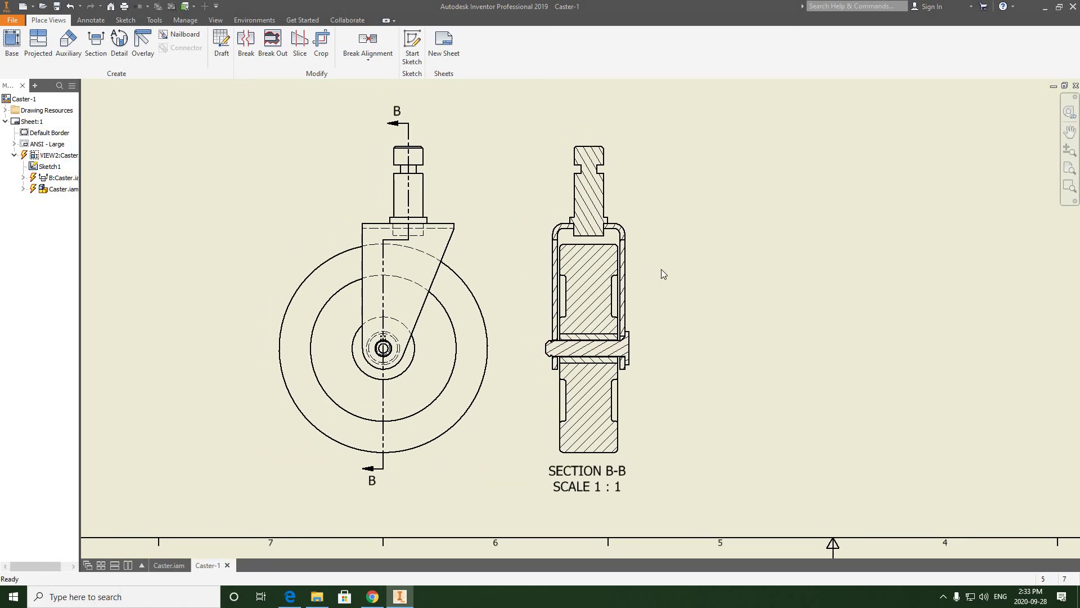